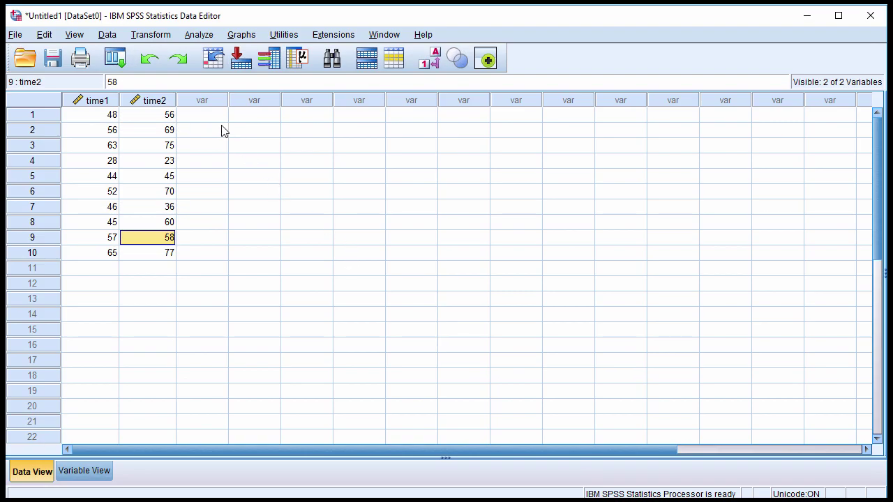
Inspect the first case's time1 and time2 scores (time2 = 56) in the data grid
{"action": "left_click", "coordinate": [215, 115]}
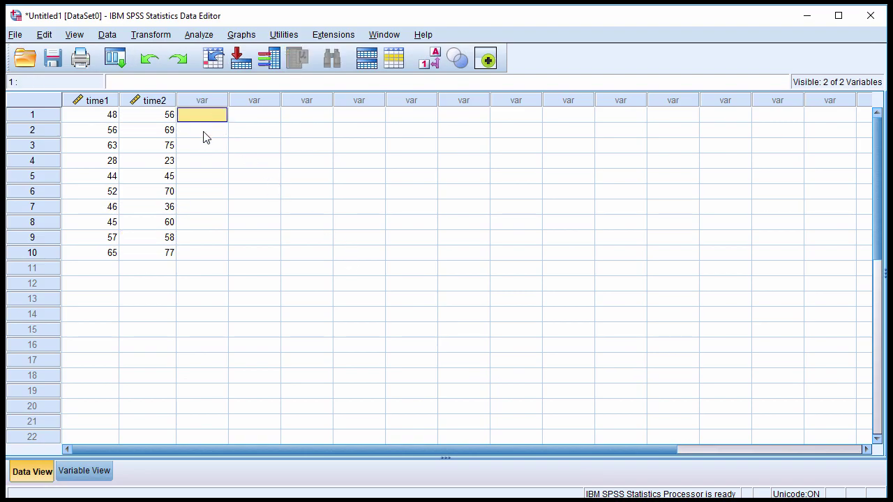
{"action": "left_click", "coordinate": [110, 115]}
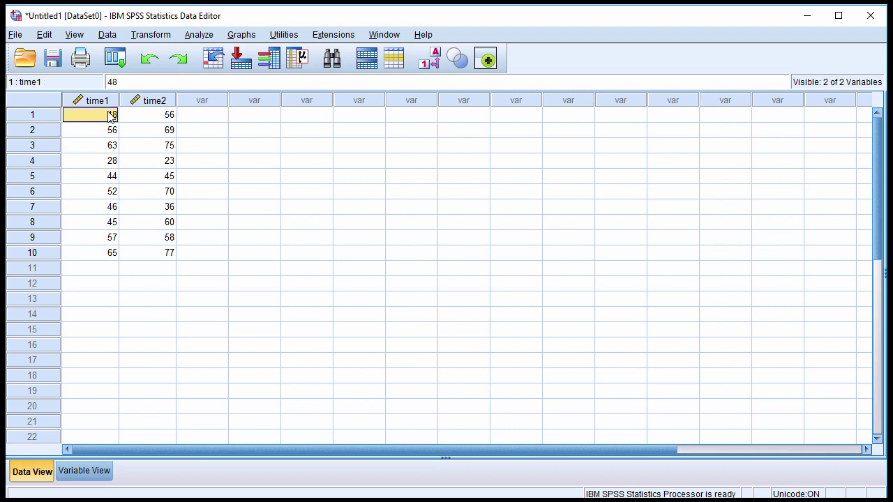
{"action": "left_click", "coordinate": [153, 119]}
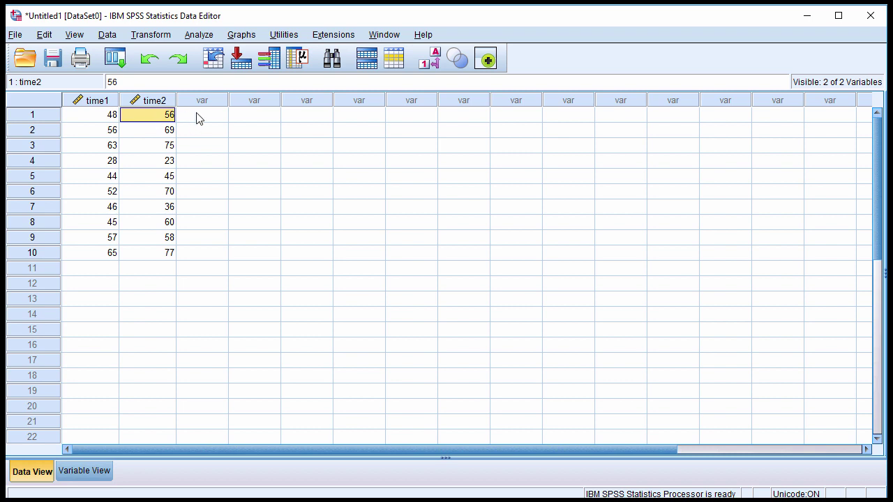
{"action": "left_click", "coordinate": [196, 118]}
{"action": "left_click", "coordinate": [158, 122]}
Compute a new variable dif with the expression time2-time1
{"action": "left_click", "coordinate": [150, 35]}
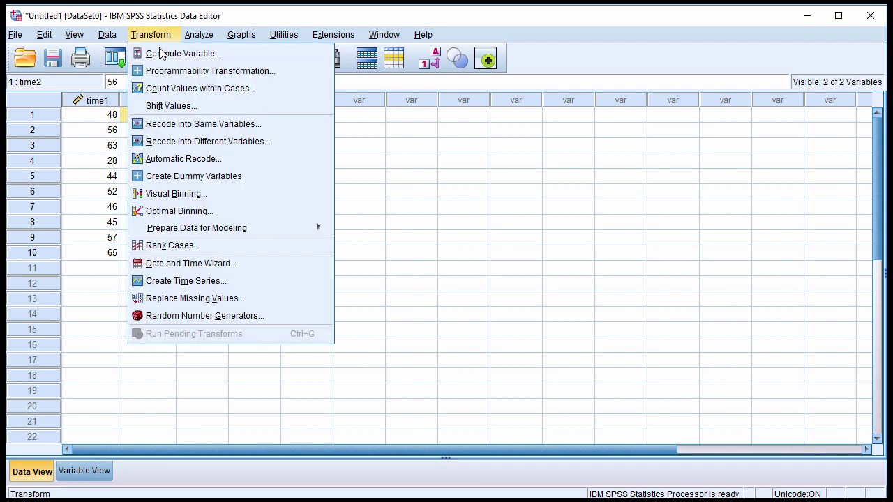
{"action": "left_click", "coordinate": [175, 52]}
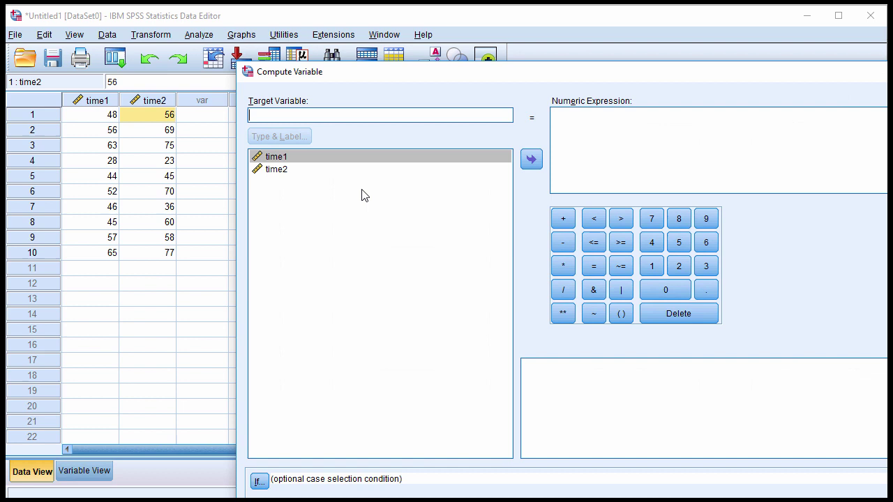
{"action": "type", "text": "dif"}
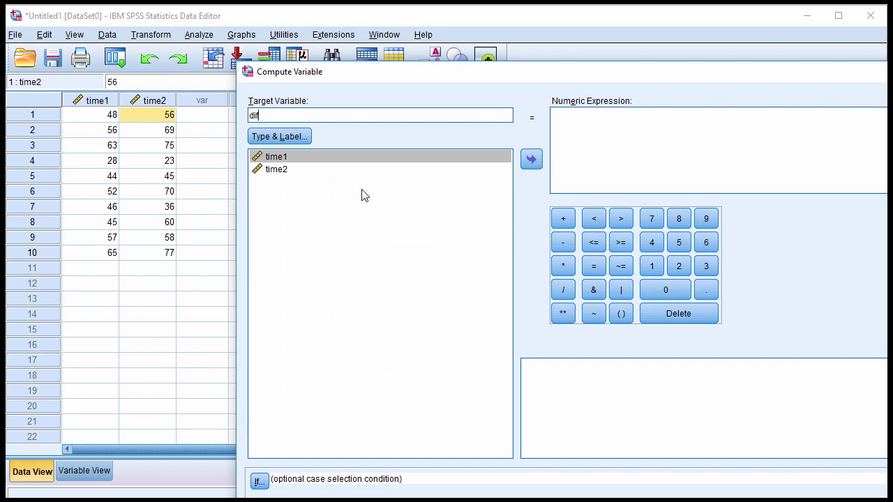
{"action": "double_click", "coordinate": [353, 171]}
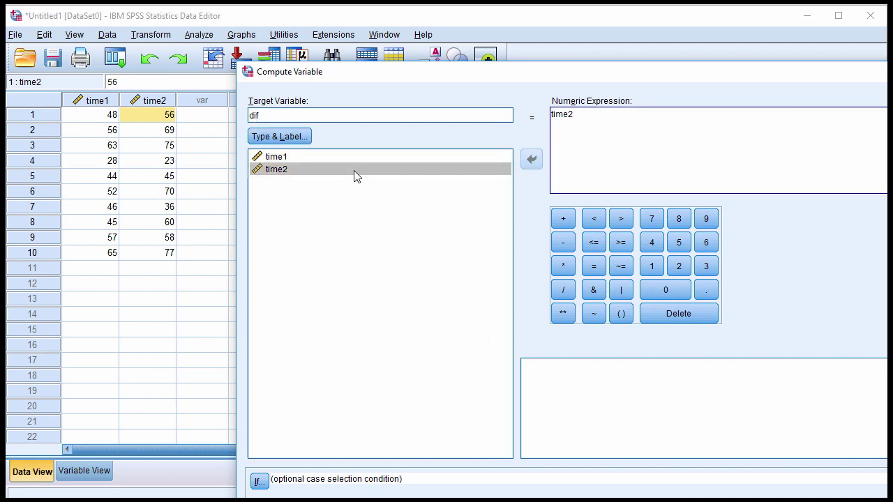
{"action": "double_click", "coordinate": [345, 156]}
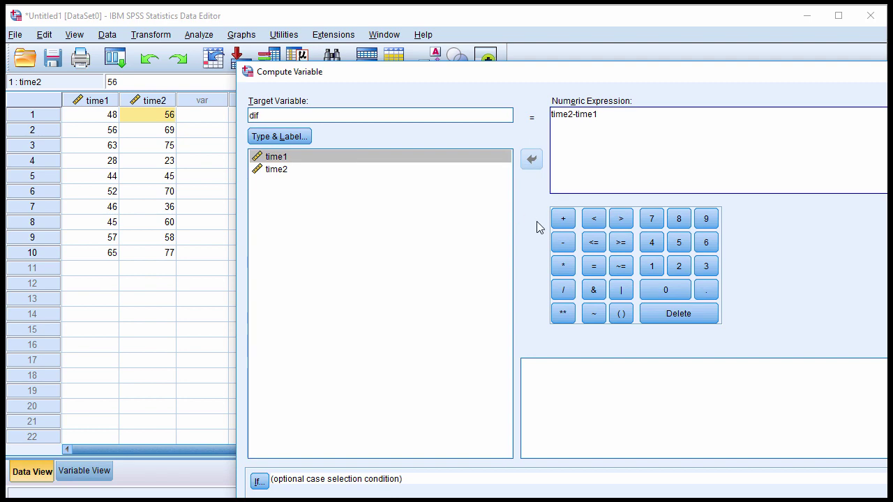
{"action": "left_click_drag", "start_coordinate": [645, 76], "coordinate": [417, 19]}
{"action": "left_click", "coordinate": [424, 479]}
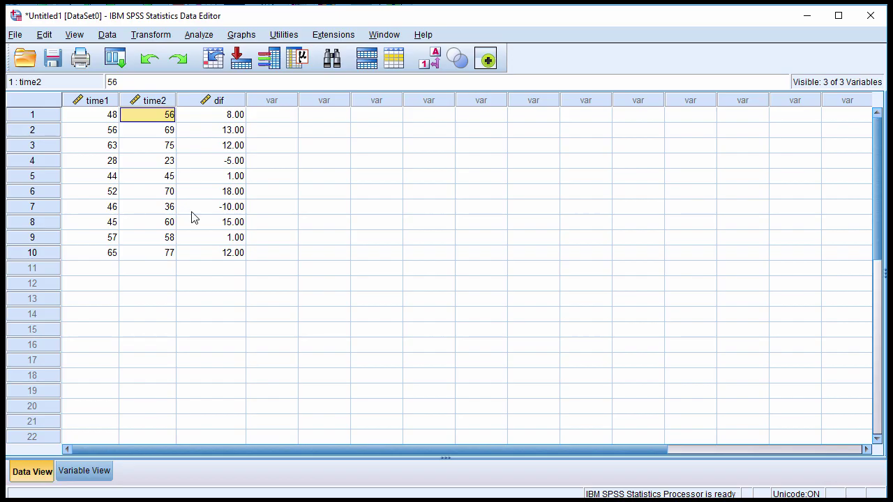
{"action": "left_click", "coordinate": [103, 120]}
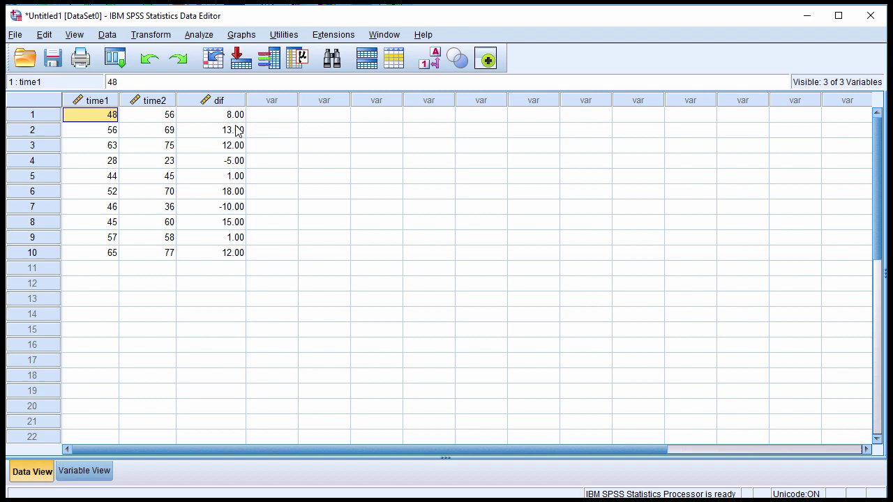
Run Frequencies on time1 with only the Mean statistic and no frequency tables, giving mean 50.40
{"action": "left_click", "coordinate": [152, 35]}
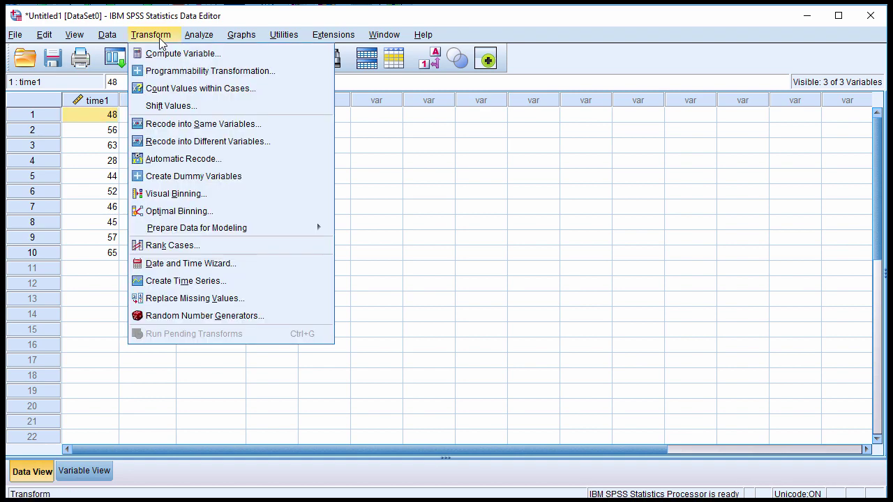
{"action": "mouse_move", "coordinate": [197, 39]}
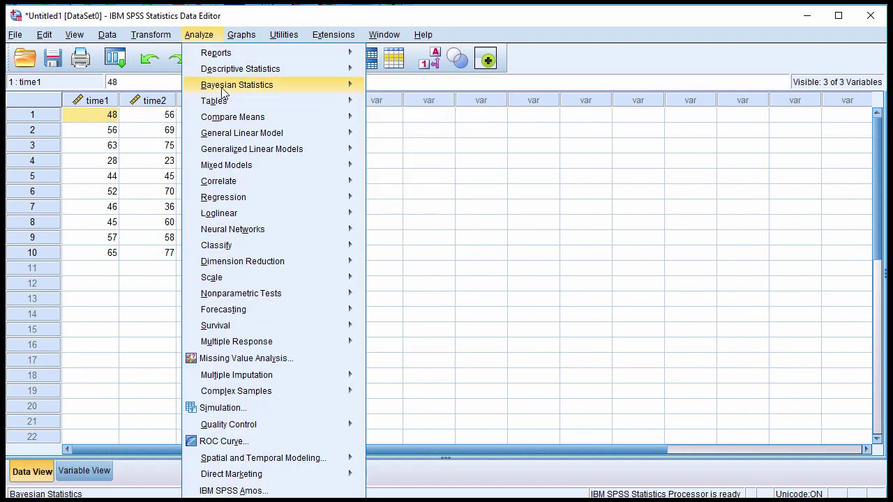
{"action": "mouse_move", "coordinate": [343, 73]}
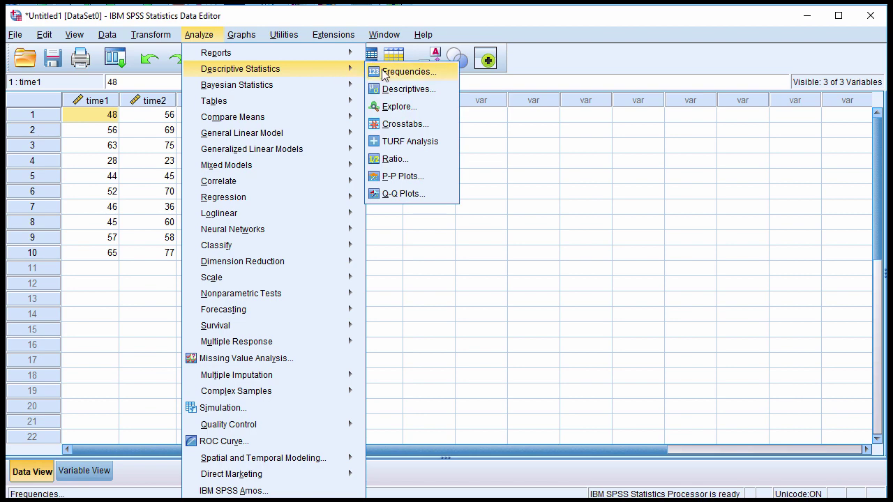
{"action": "left_click", "coordinate": [371, 72]}
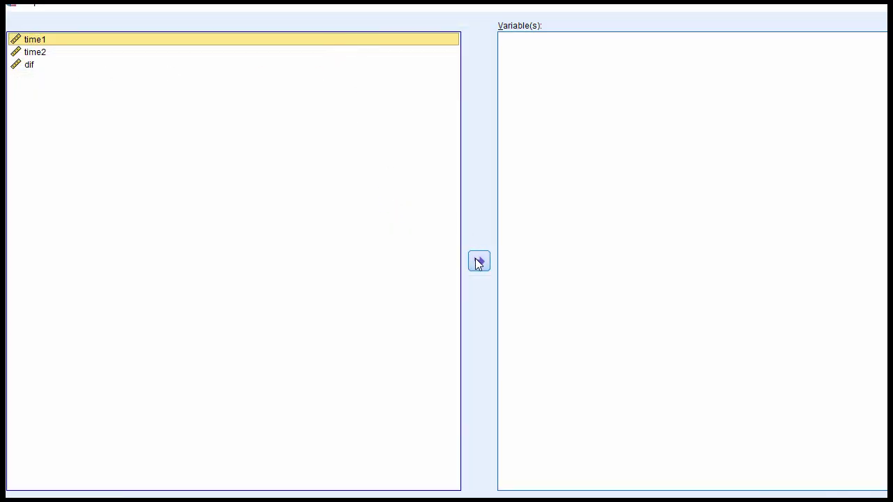
{"action": "left_click", "coordinate": [481, 265]}
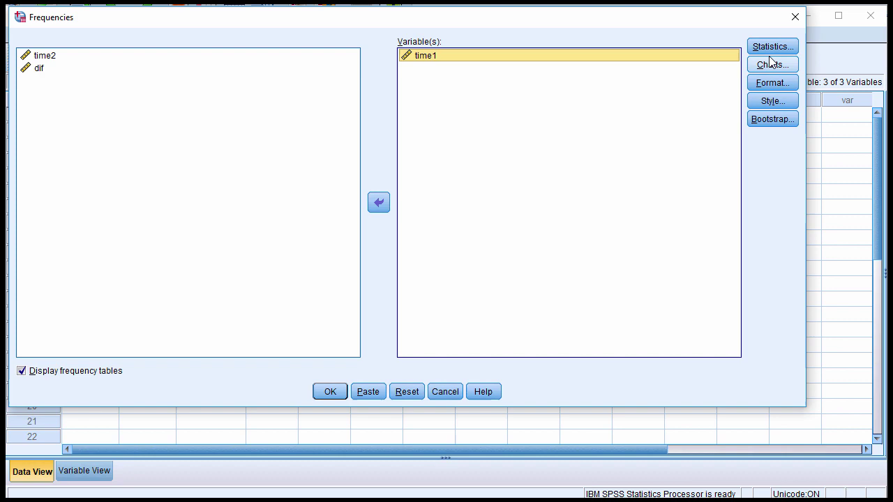
{"action": "left_click", "coordinate": [770, 49]}
{"action": "left_click", "coordinate": [616, 185]}
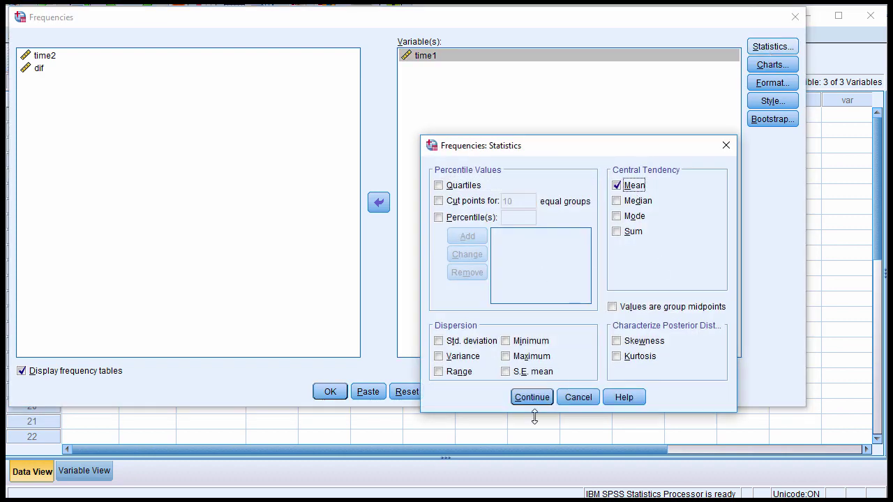
{"action": "left_click", "coordinate": [532, 397]}
{"action": "left_click", "coordinate": [63, 371]}
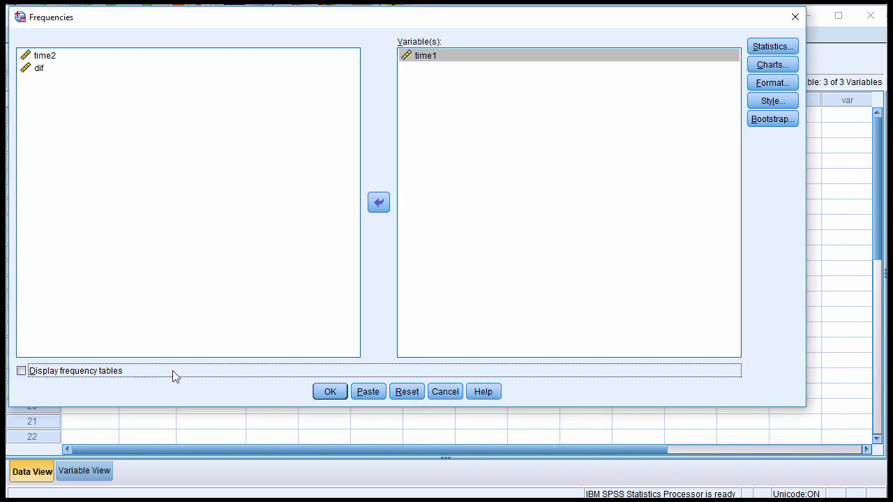
{"action": "left_click", "coordinate": [328, 391]}
{"action": "left_click", "coordinate": [185, 261]}
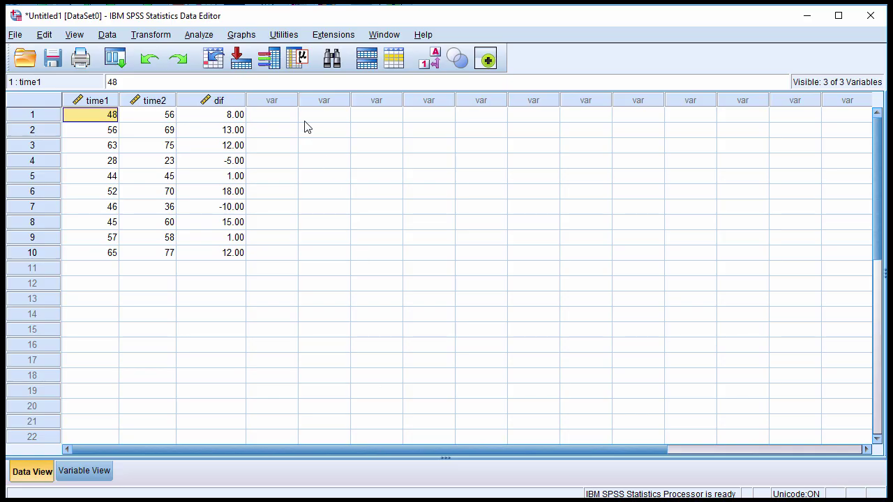
Compute time_centered as time1-50.40, replacing the previous time2-time1 expression
{"action": "left_click", "coordinate": [152, 36]}
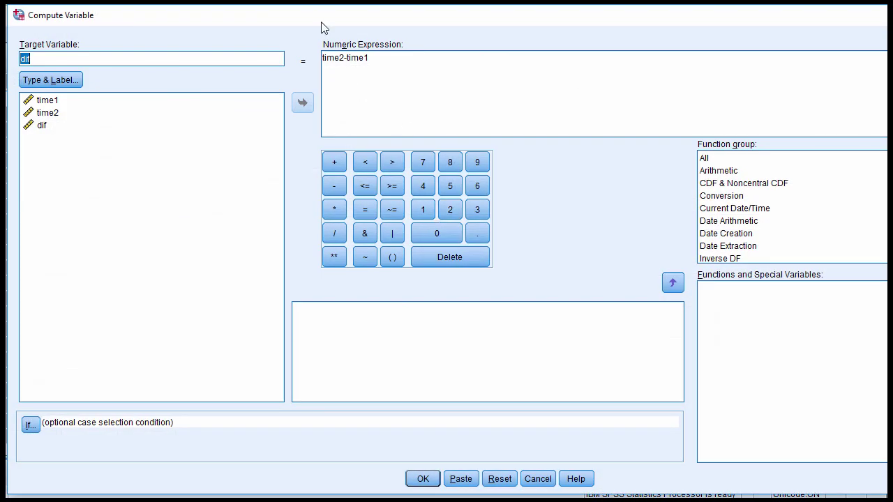
{"action": "mouse_move", "coordinate": [321, 28]}
{"action": "left_mouse_down"}
{"action": "mouse_move", "coordinate": [325, 36]}
{"action": "mouse_move", "coordinate": [319, 32]}
{"action": "left_mouse_up"}
{"action": "type", "text": "time"}
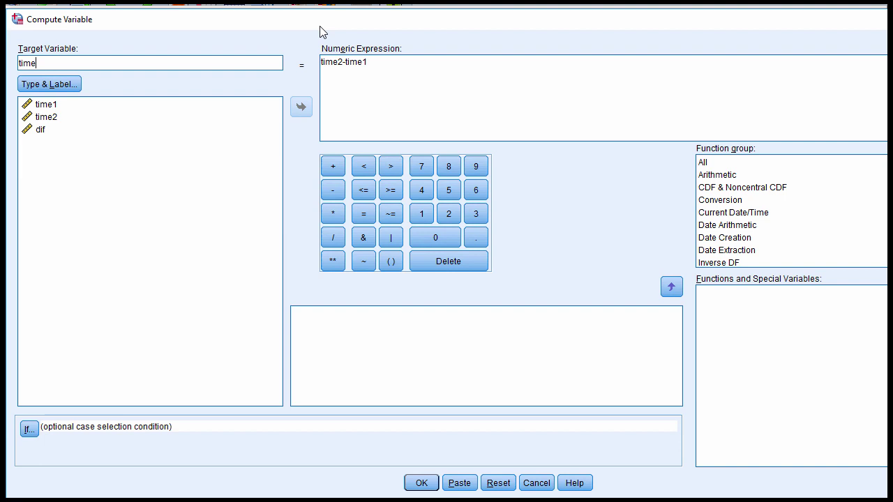
{"action": "type", "text": "_centered"}
{"action": "left_click_drag", "start_coordinate": [408, 64], "coordinate": [310, 65]}
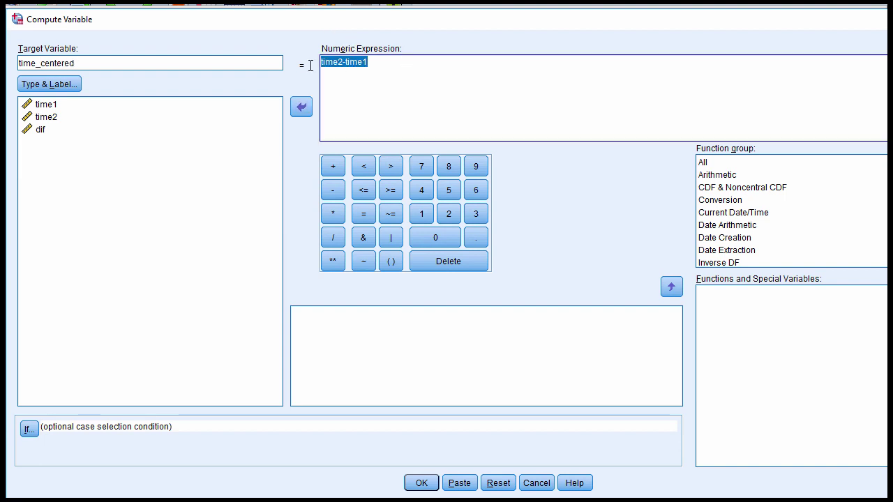
{"action": "key", "text": "Delete"}
{"action": "double_click", "coordinate": [65, 104]}
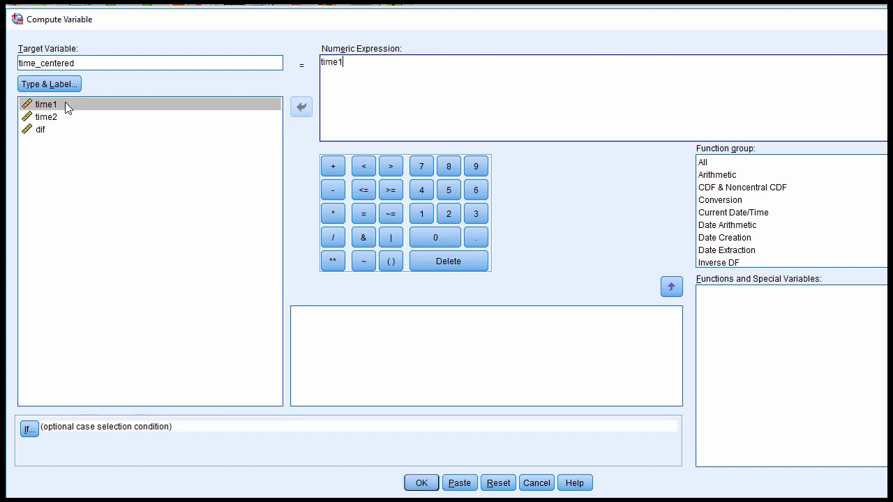
{"action": "type", "text": "-50.40"}
{"action": "double_click", "coordinate": [691, 26]}
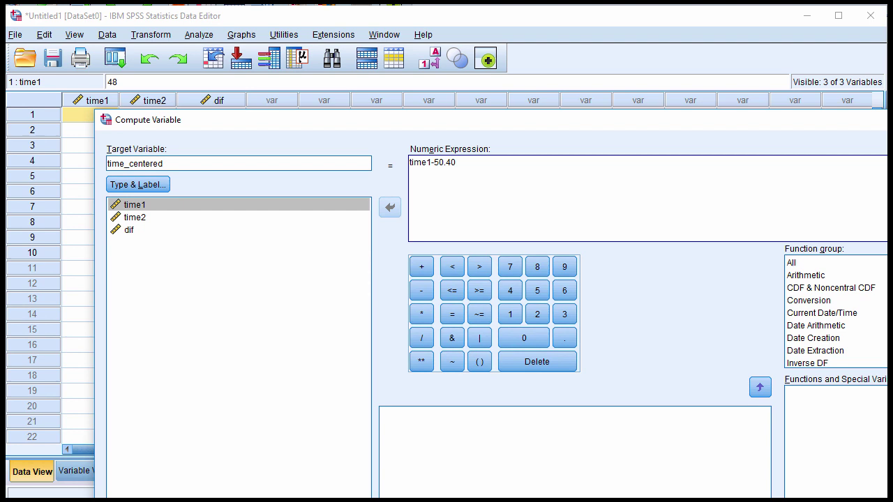
{"action": "left_click", "coordinate": [583, 494]}
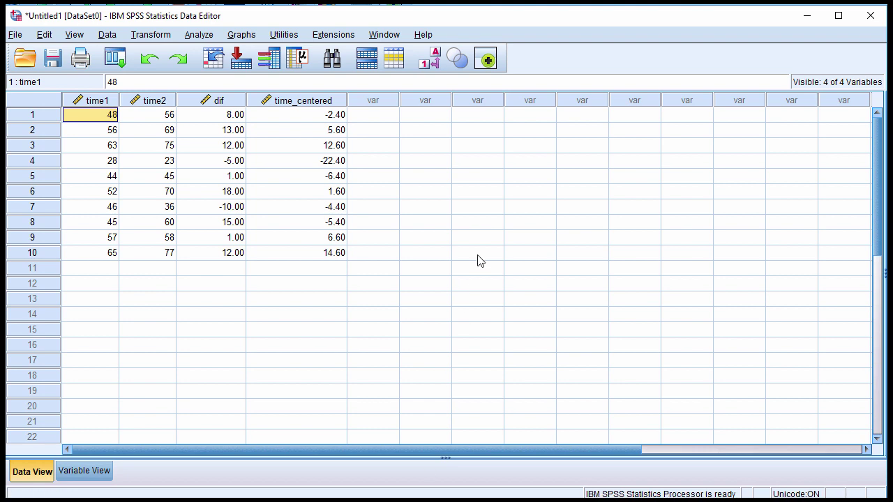
In Variable View, rename time_centered to time1_centered, then go back to Data View
{"action": "left_click", "coordinate": [322, 117]}
{"action": "left_click", "coordinate": [69, 467]}
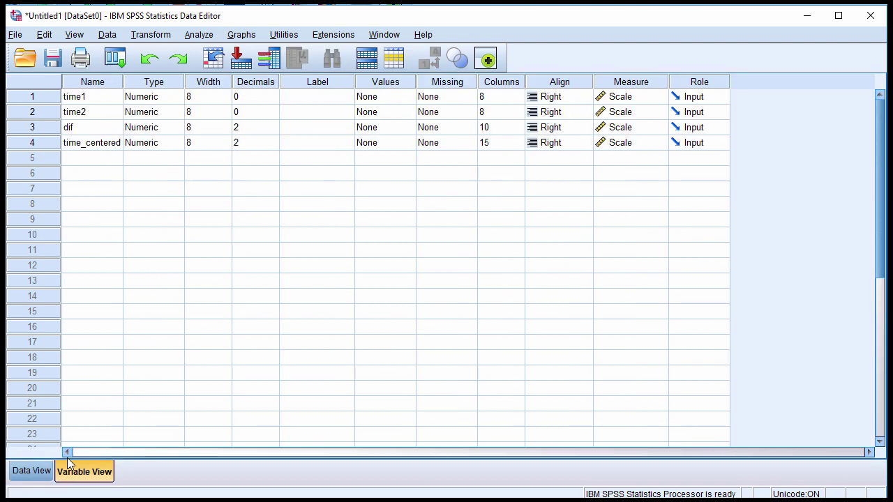
{"action": "left_click", "coordinate": [78, 144]}
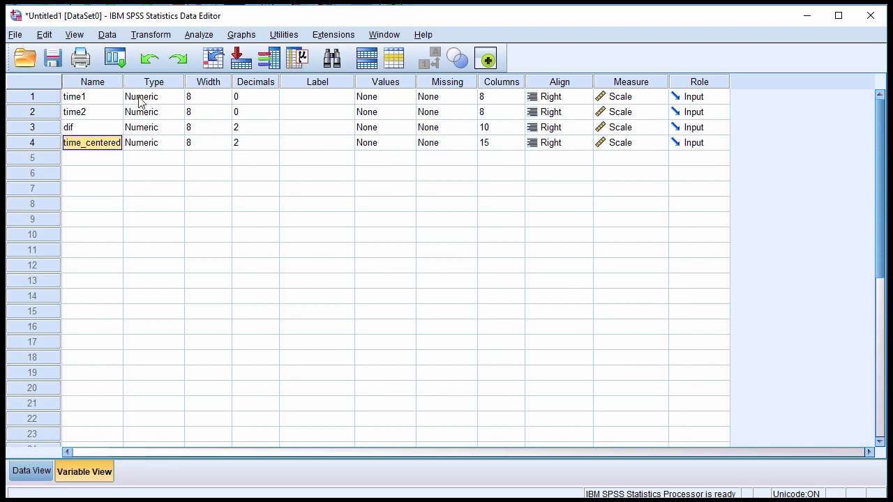
{"action": "double_click", "coordinate": [85, 143]}
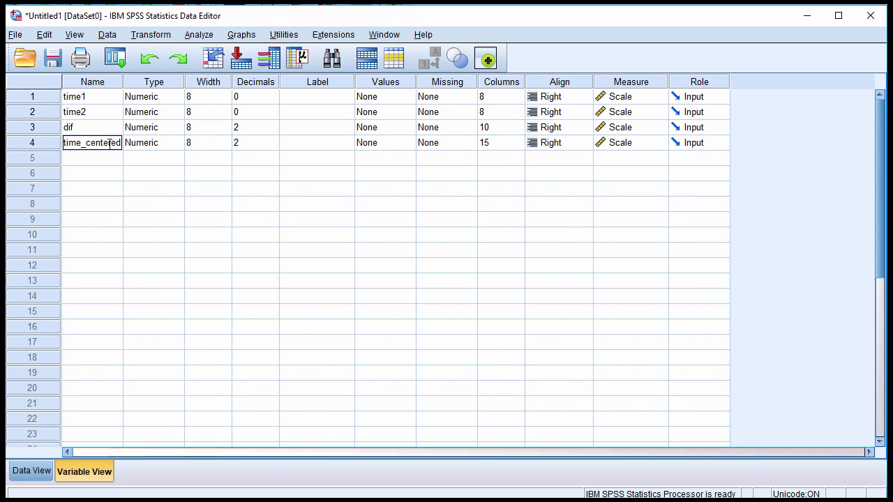
{"action": "type", "text": "1"}
{"action": "left_click", "coordinate": [41, 472]}
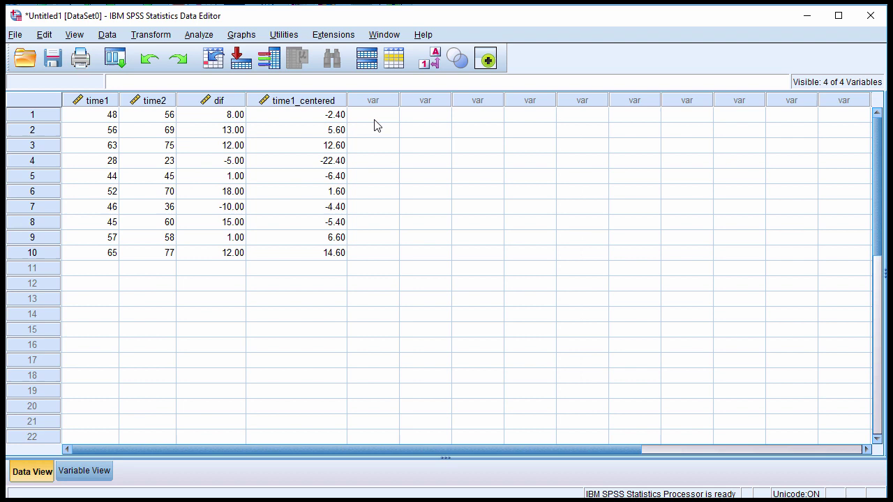
{"action": "left_click", "coordinate": [374, 120]}
Run Linear Regression with dif as Dependent and time1_centered as Independent, giving slope .463
{"action": "left_click", "coordinate": [198, 36]}
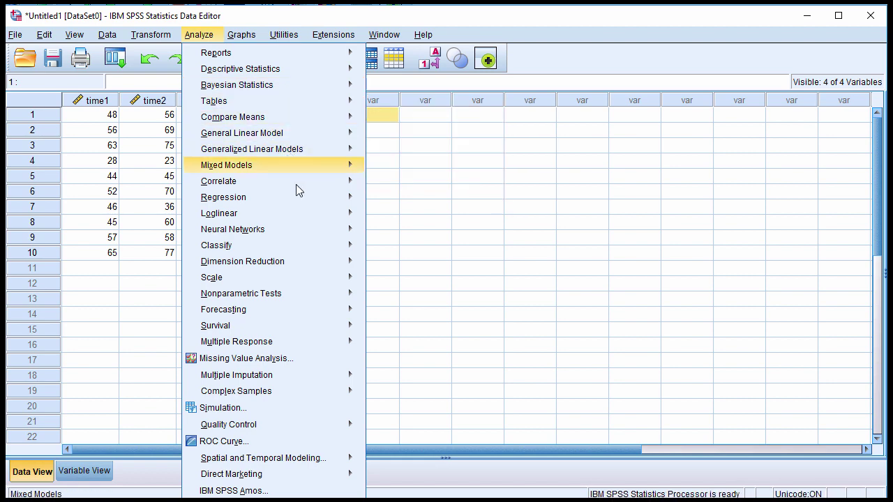
{"action": "mouse_move", "coordinate": [329, 200]}
{"action": "left_click", "coordinate": [368, 215]}
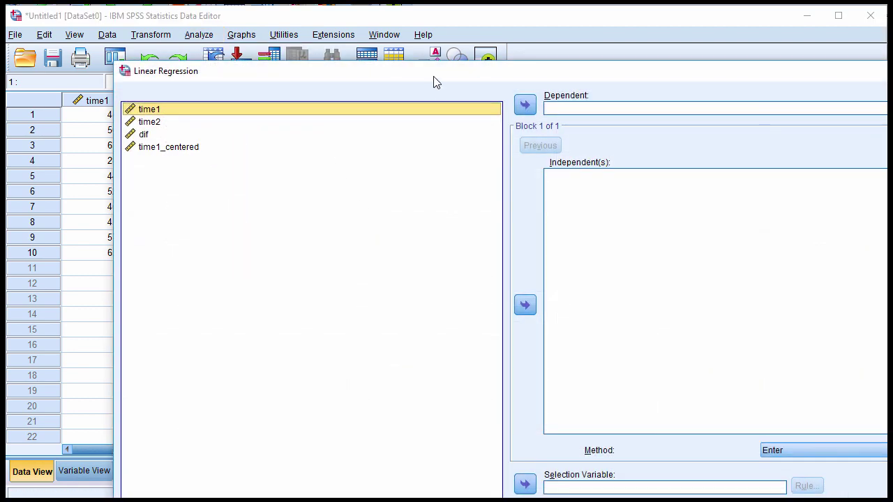
{"action": "left_click_drag", "start_coordinate": [431, 66], "coordinate": [332, 9]}
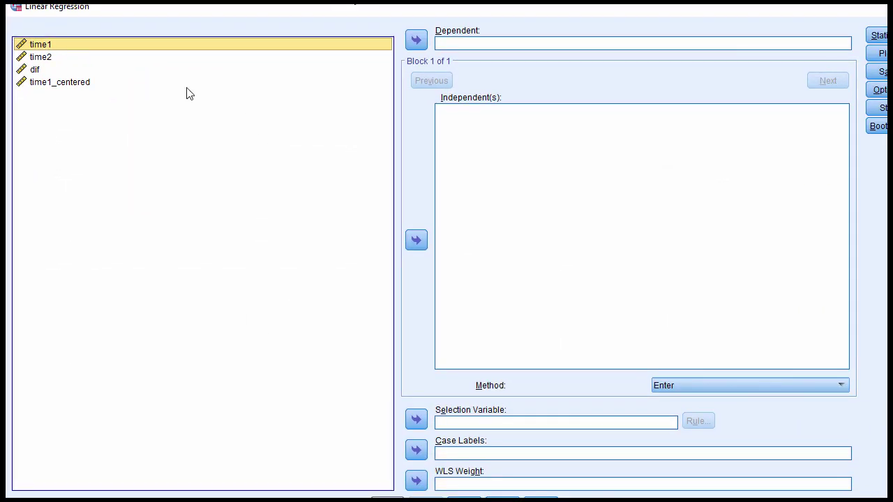
{"action": "left_click", "coordinate": [41, 72]}
{"action": "left_click", "coordinate": [416, 40]}
{"action": "left_click", "coordinate": [90, 71]}
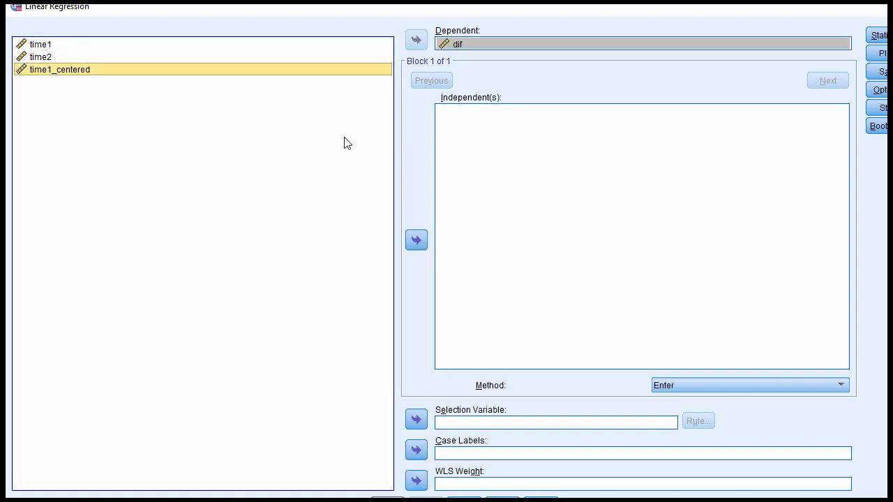
{"action": "left_click", "coordinate": [416, 240]}
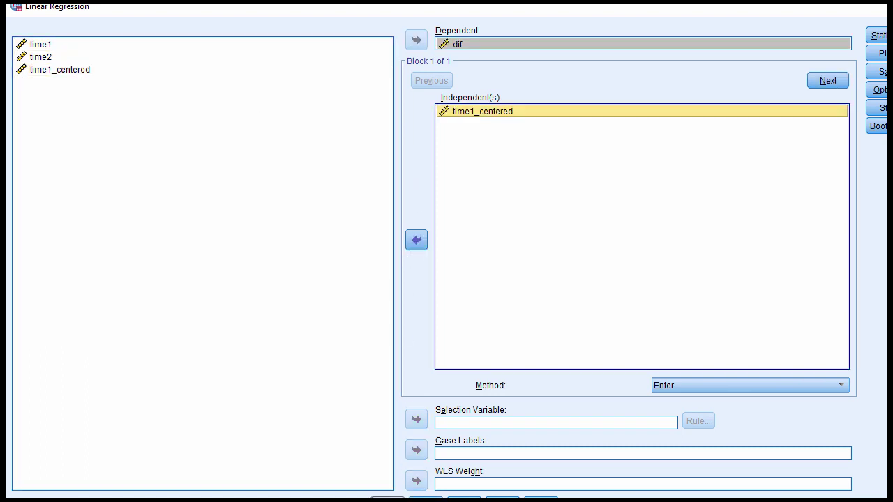
{"action": "left_click_drag", "start_coordinate": [394, 501], "coordinate": [395, 462]}
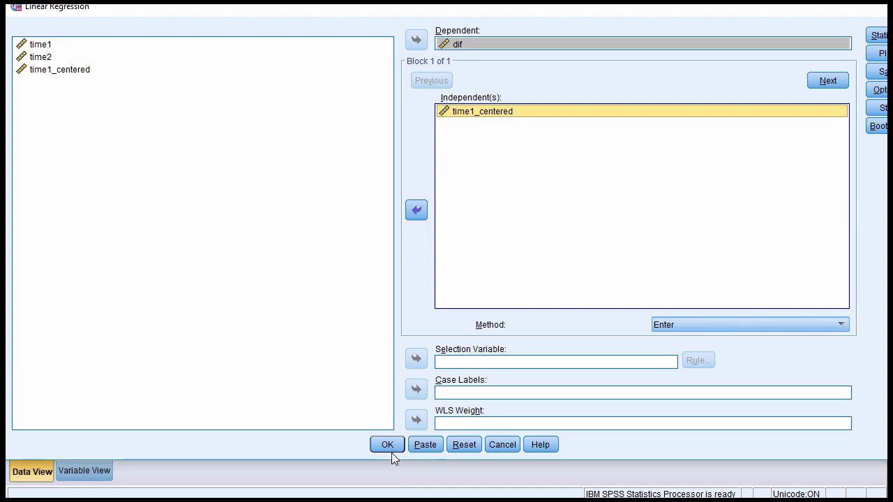
{"action": "left_click", "coordinate": [389, 445]}
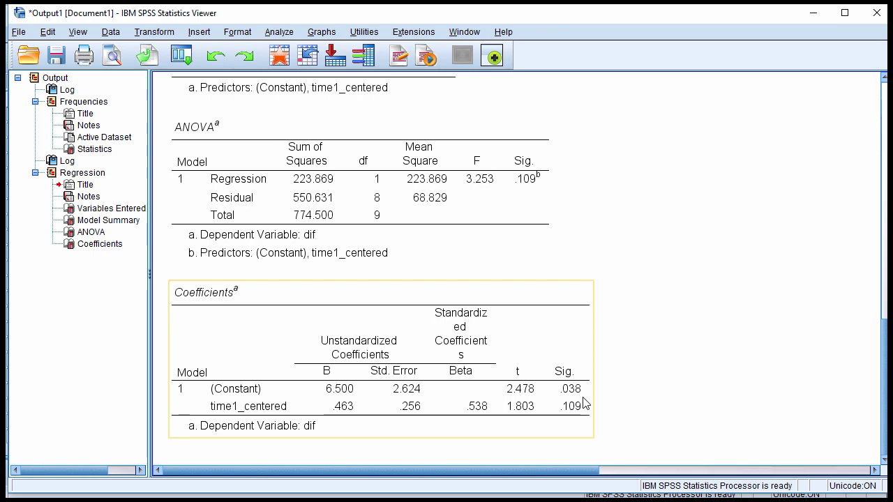
Minimize the Viewer and run a Paired-Samples T Test pairing time1 with time2 (t -2.216, Sig. .054)
{"action": "left_click", "coordinate": [811, 12]}
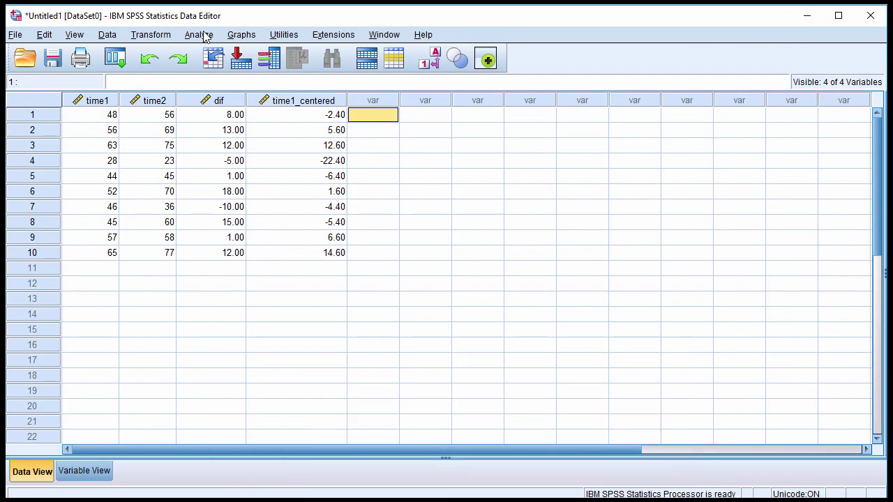
{"action": "left_click", "coordinate": [199, 35]}
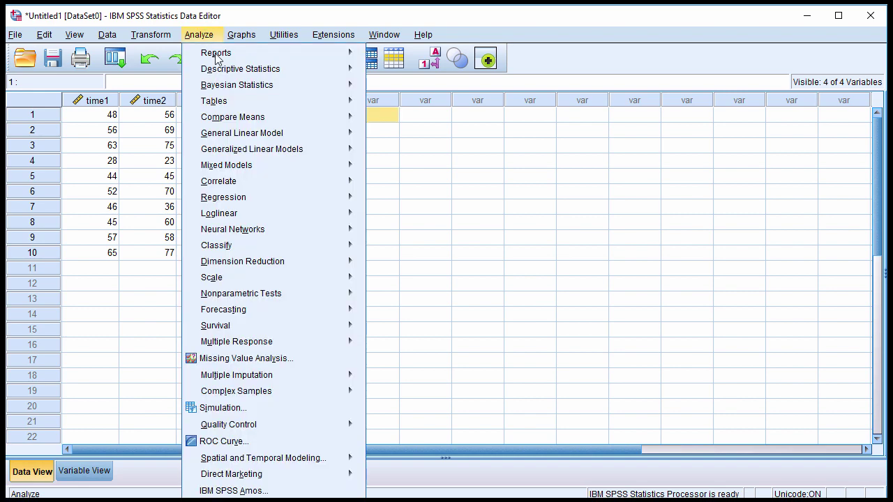
{"action": "mouse_move", "coordinate": [331, 117]}
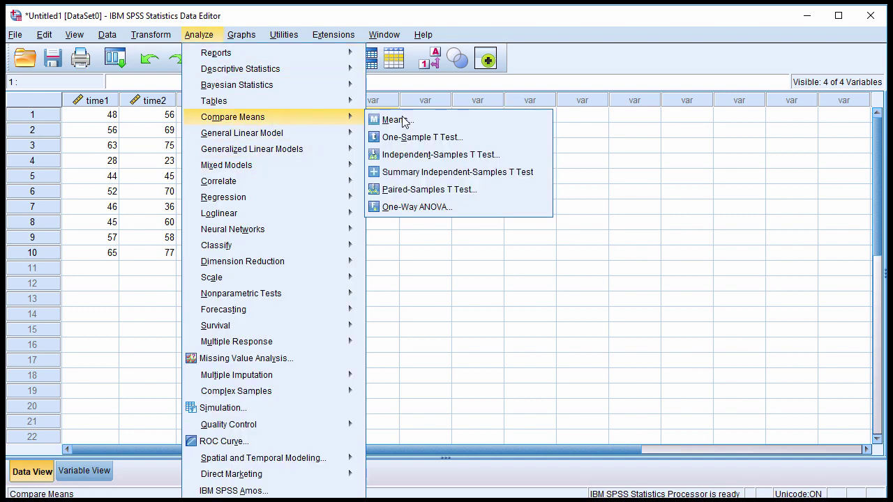
{"action": "left_click", "coordinate": [401, 191]}
{"action": "left_click_drag", "start_coordinate": [212, 1], "coordinate": [363, 104]}
{"action": "left_click", "coordinate": [197, 203]}
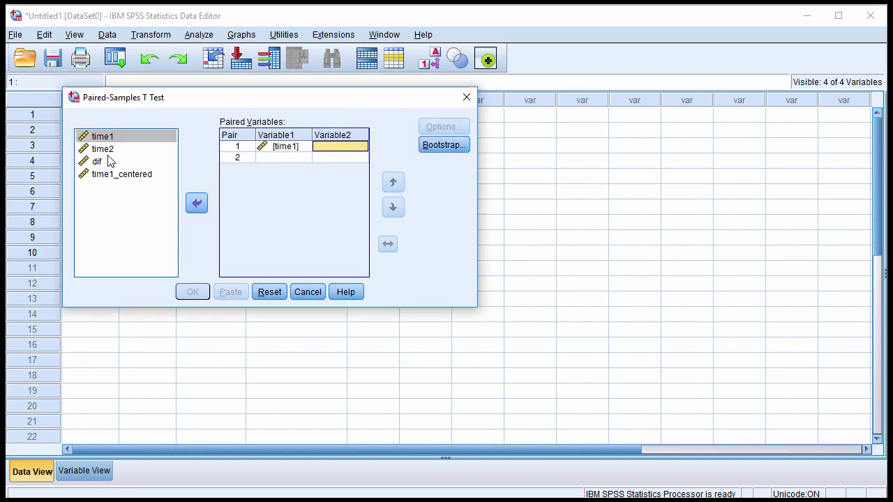
{"action": "left_click", "coordinate": [104, 149]}
{"action": "left_click", "coordinate": [196, 204]}
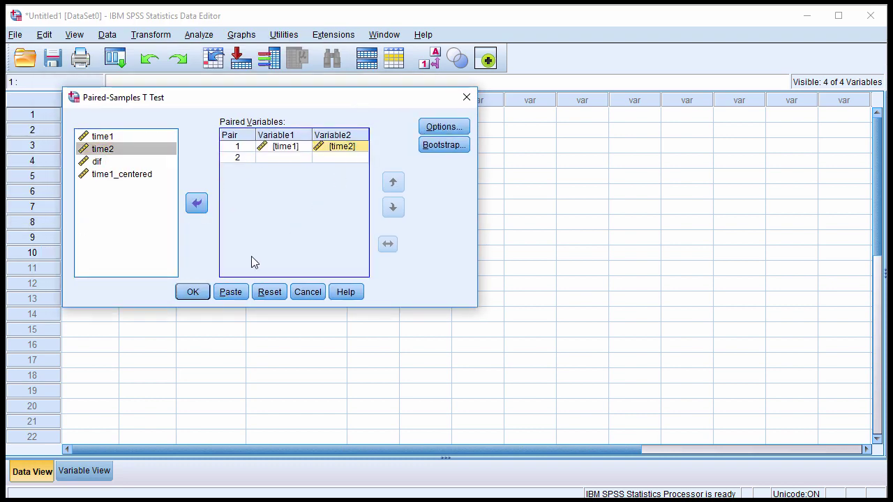
{"action": "left_click", "coordinate": [192, 293]}
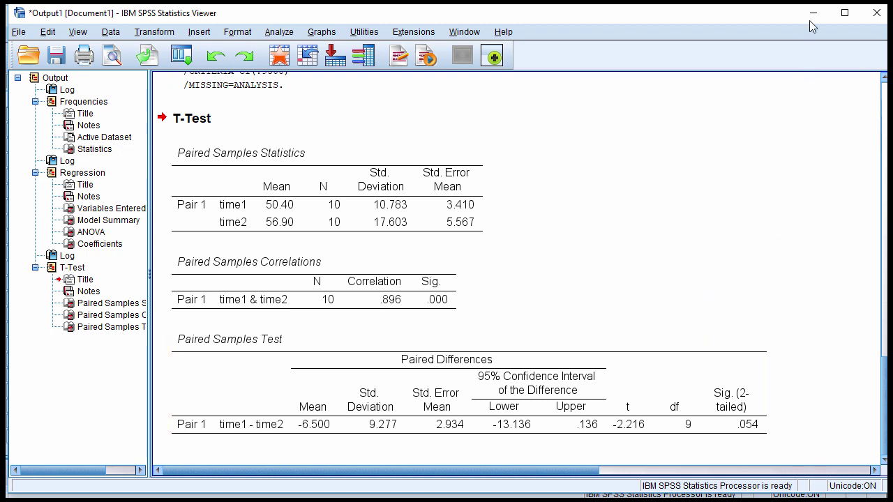
{"action": "scroll", "coordinate": [677, 293], "scroll_direction": "up", "scroll_amount": 10}
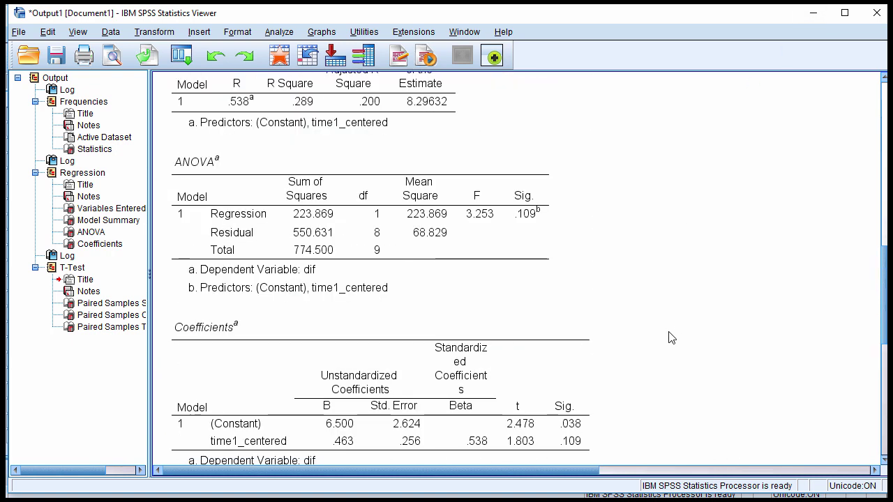
{"action": "scroll", "coordinate": [668, 337], "scroll_direction": "down", "scroll_amount": 2}
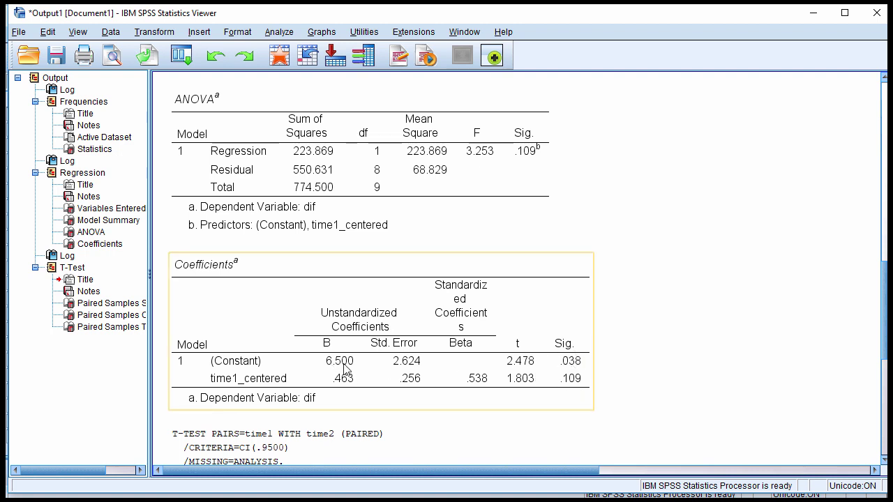
{"action": "scroll", "coordinate": [345, 369], "scroll_direction": "down", "scroll_amount": 10}
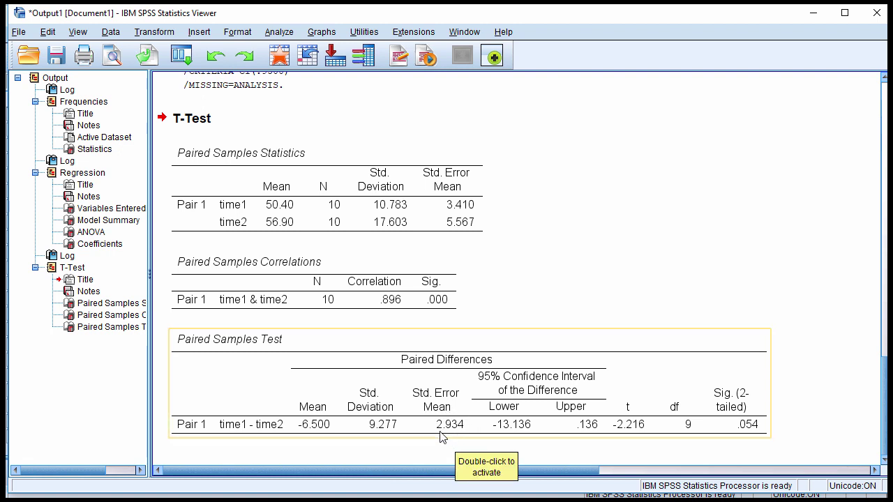
{"action": "scroll", "coordinate": [457, 435], "scroll_direction": "up", "scroll_amount": 2}
{"action": "scroll", "coordinate": [456, 435], "scroll_direction": "up", "scroll_amount": 6}
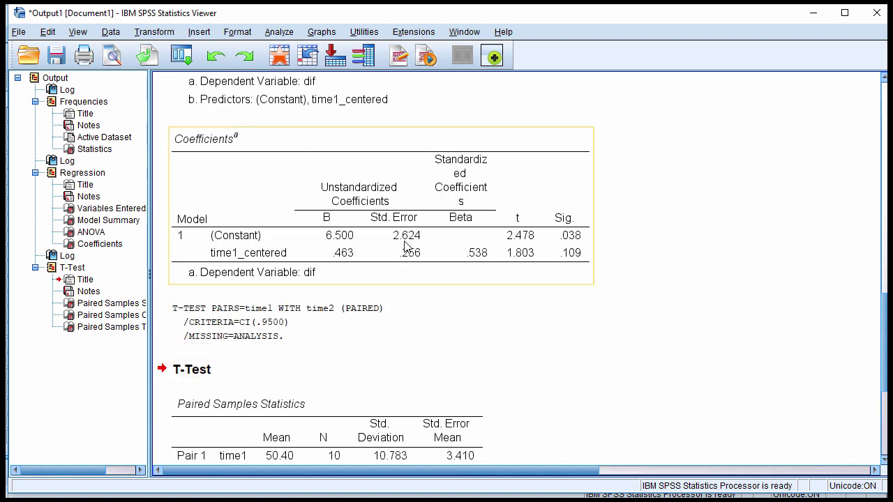
{"action": "scroll", "coordinate": [418, 325], "scroll_direction": "down", "scroll_amount": 8}
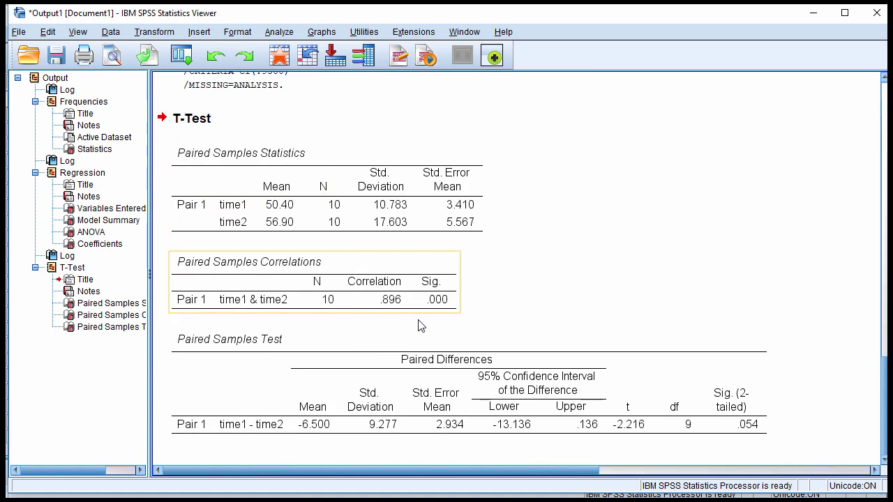
{"action": "scroll", "coordinate": [432, 440], "scroll_direction": "up", "scroll_amount": 8}
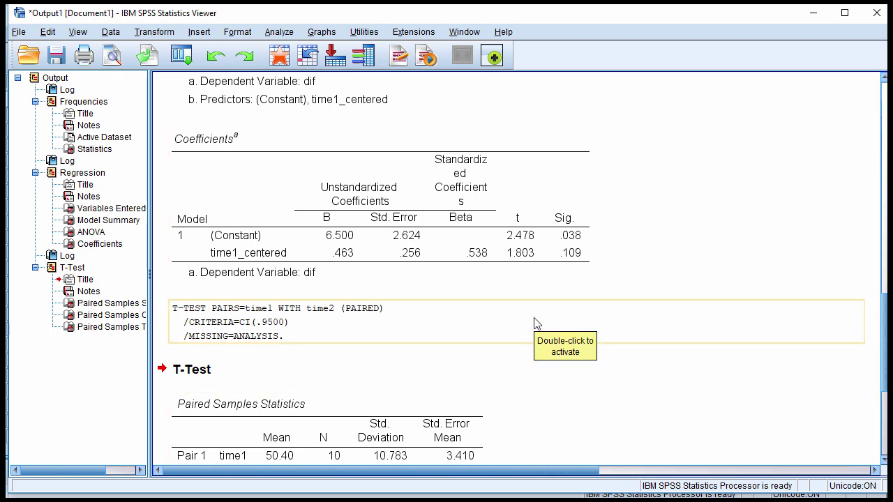
{"action": "scroll", "coordinate": [535, 323], "scroll_direction": "down", "scroll_amount": 6}
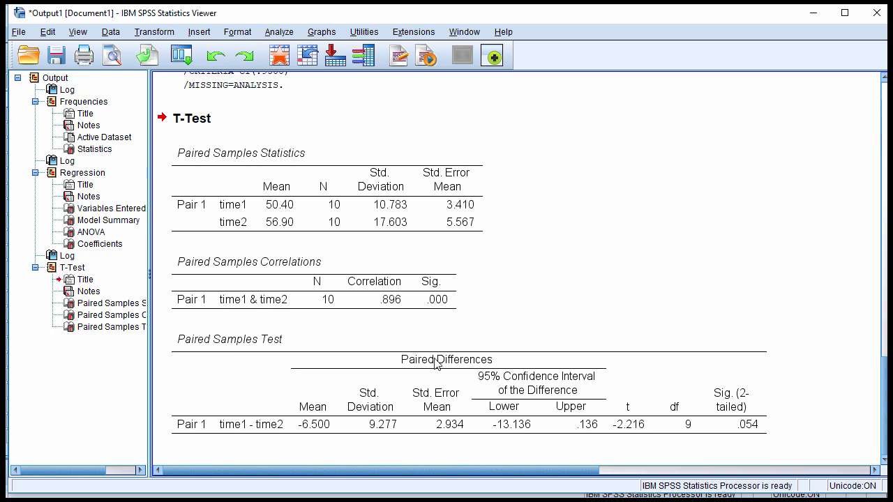
{"action": "scroll", "coordinate": [382, 409], "scroll_direction": "up", "scroll_amount": 9}
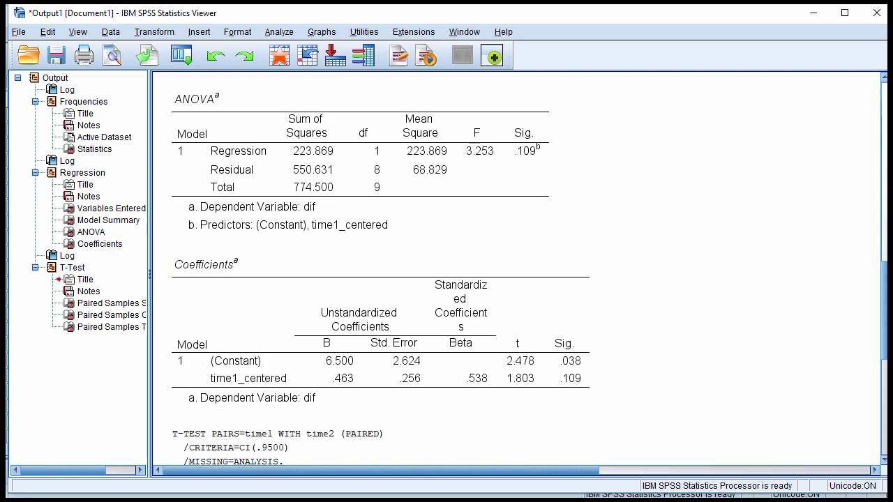
{"action": "key", "text": "alt+Tab"}
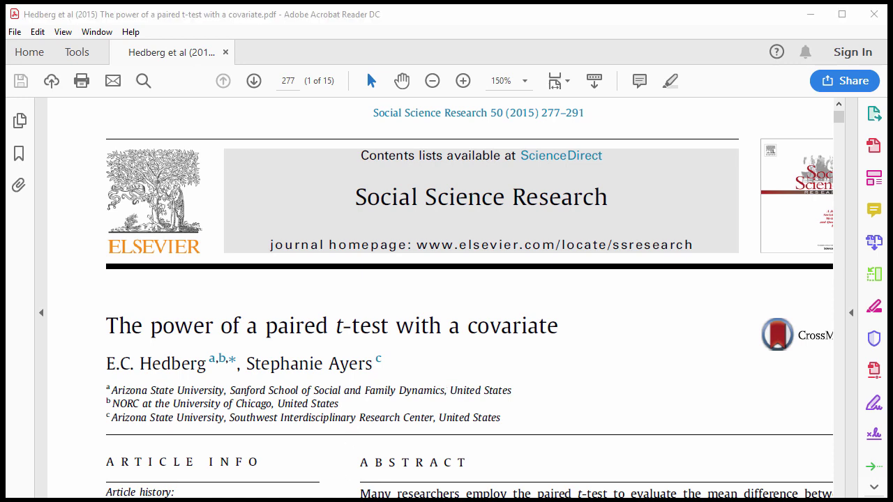
{"action": "key", "text": "alt+Tab"}
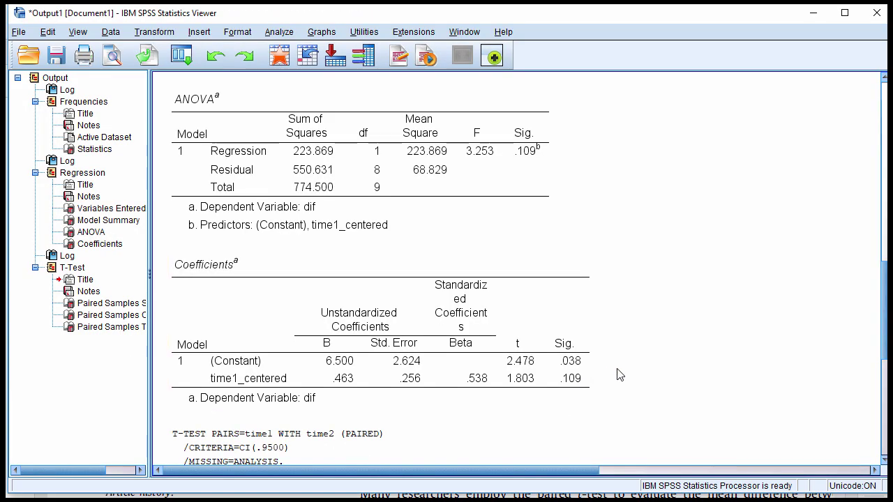